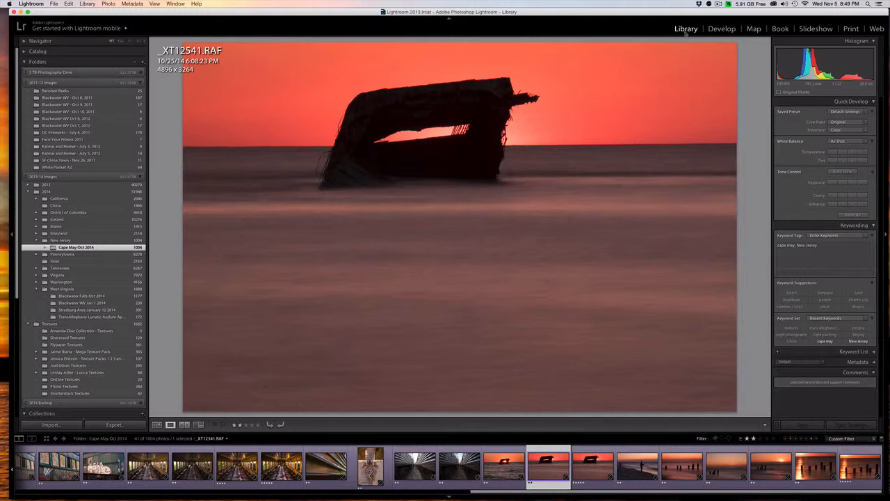
Straighten the photo in the Develop module by rotating the crop to an angle of about 0.32
click(722, 28)
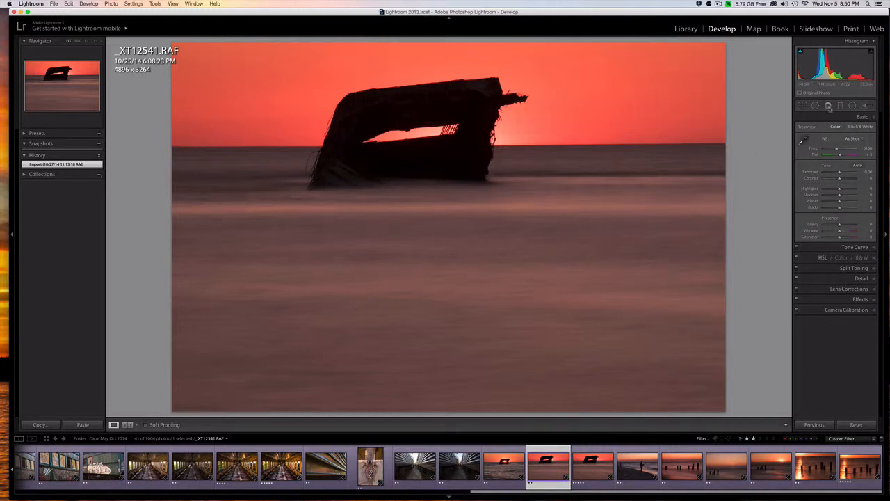
click(809, 107)
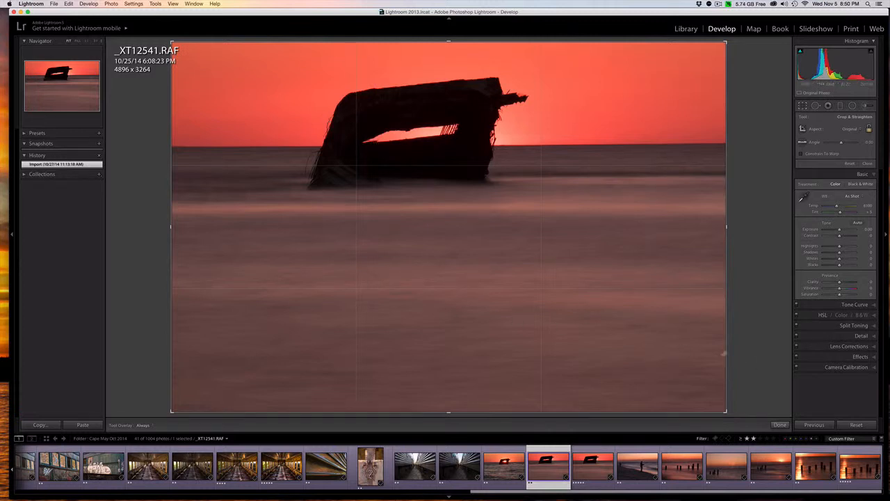
drag(135, 168, 136, 167)
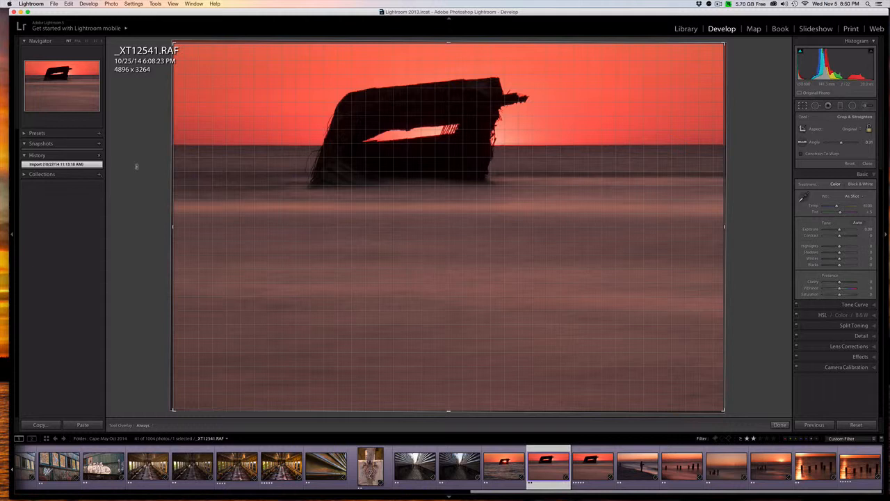
drag(137, 167, 133, 165)
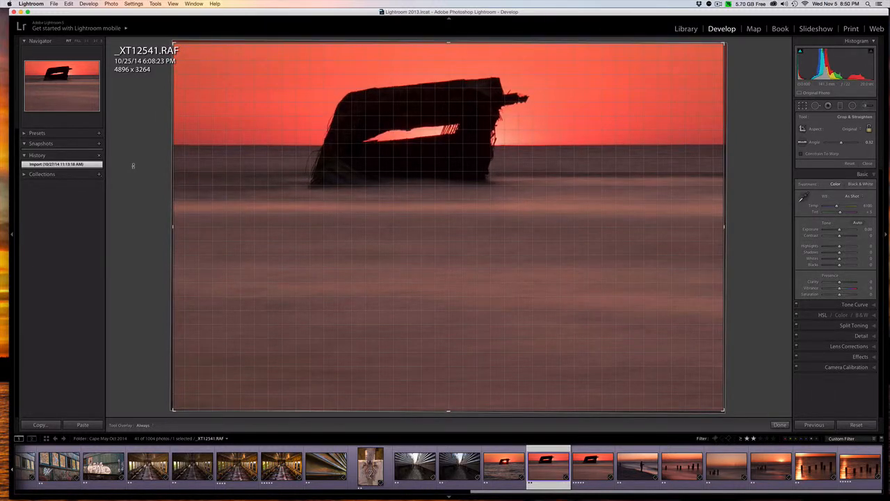
drag(133, 165, 133, 165)
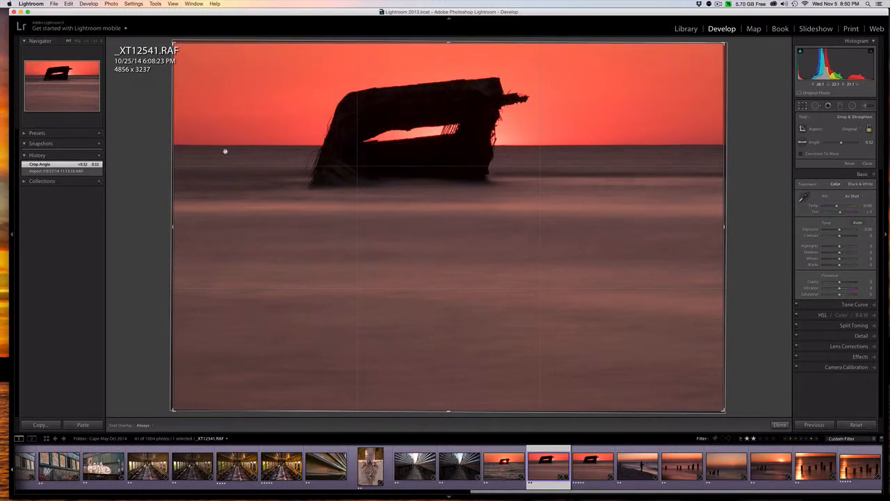
key(r)
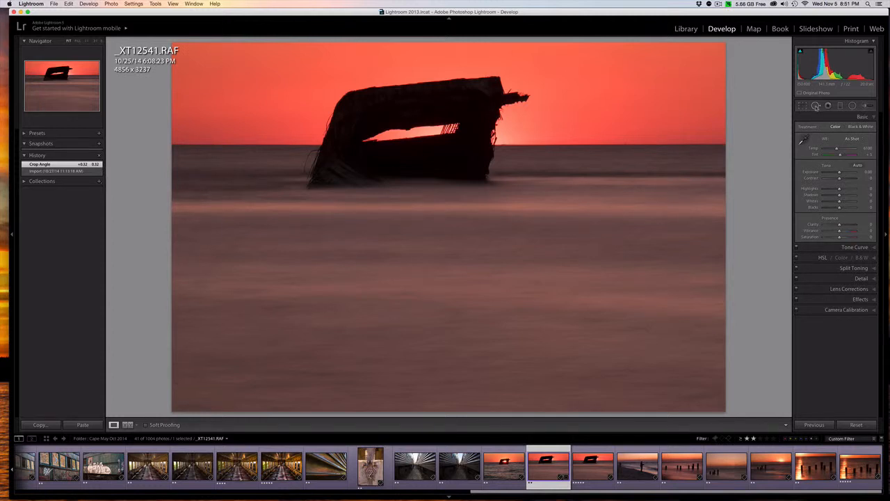
Open the Spot Removal tool and turn on Visualize Spots, raising its threshold to reveal dust
click(816, 106)
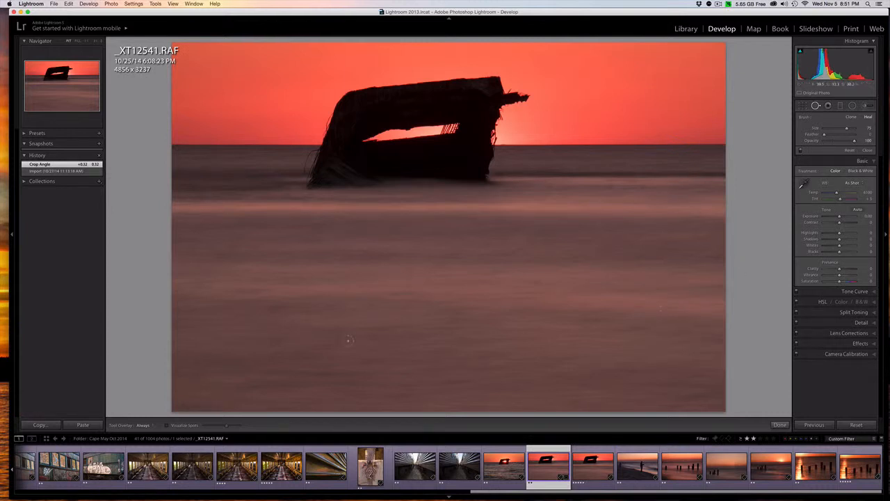
click(168, 426)
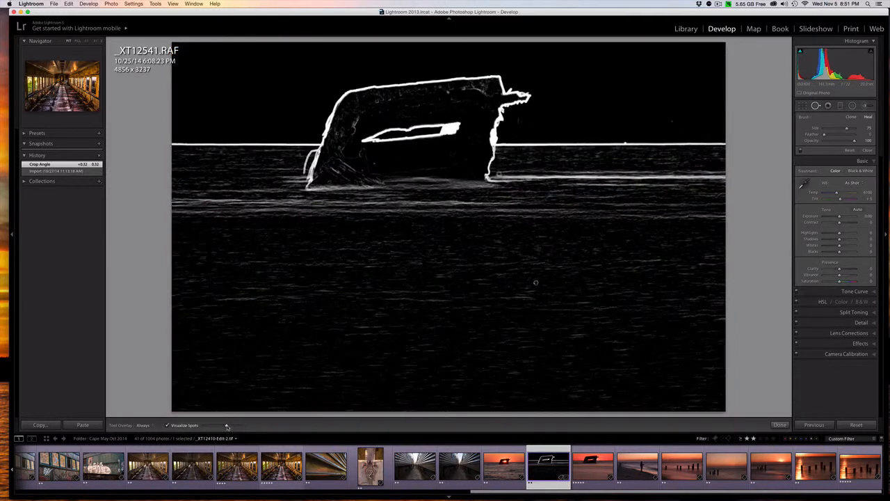
mouse_move(226, 426)
mouse_down()
mouse_move(209, 425)
mouse_move(230, 426)
mouse_up()
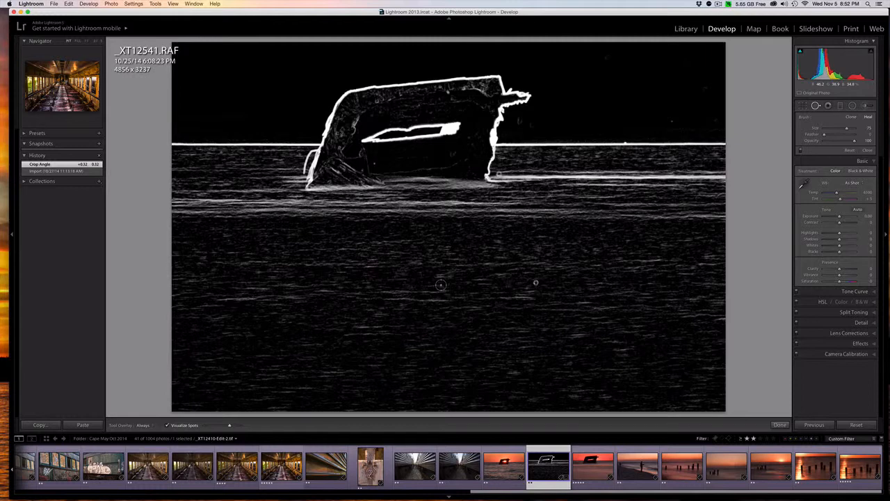
scroll(441, 285, up, 5)
scroll(441, 285, down, 4)
Heal five dust spots across the water, horizon and sky, then turn Visualize Spots off
click(535, 282)
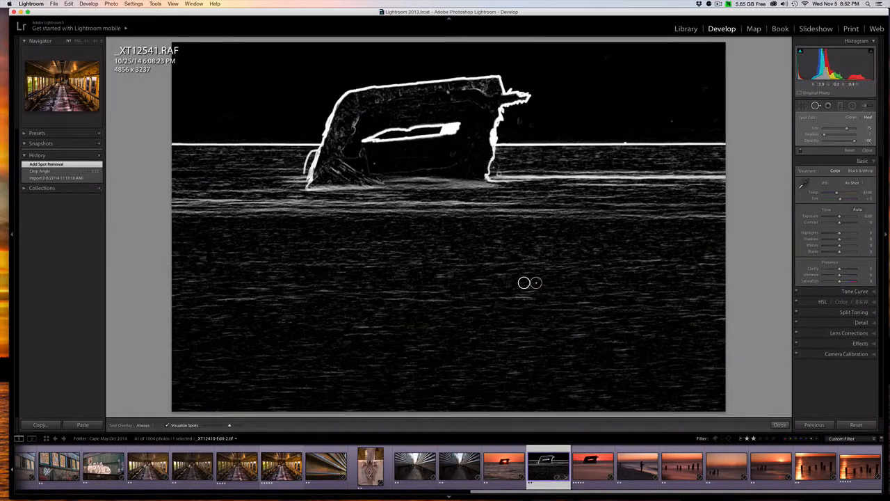
click(499, 174)
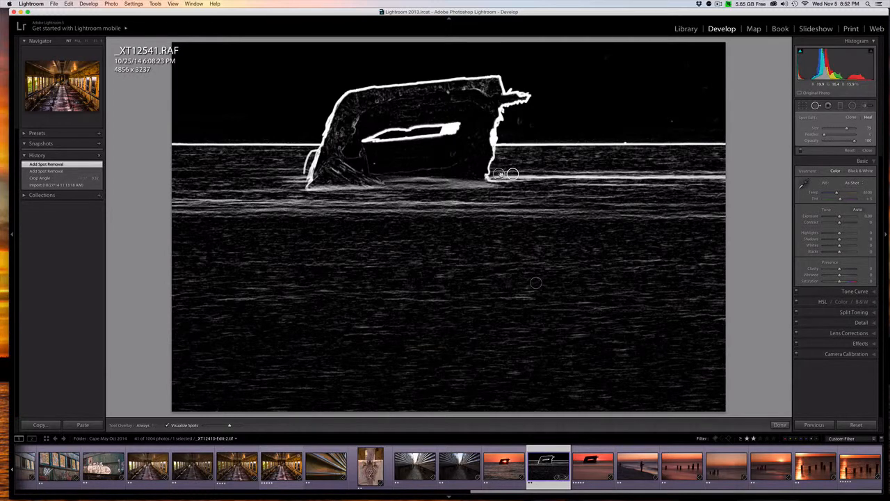
click(519, 120)
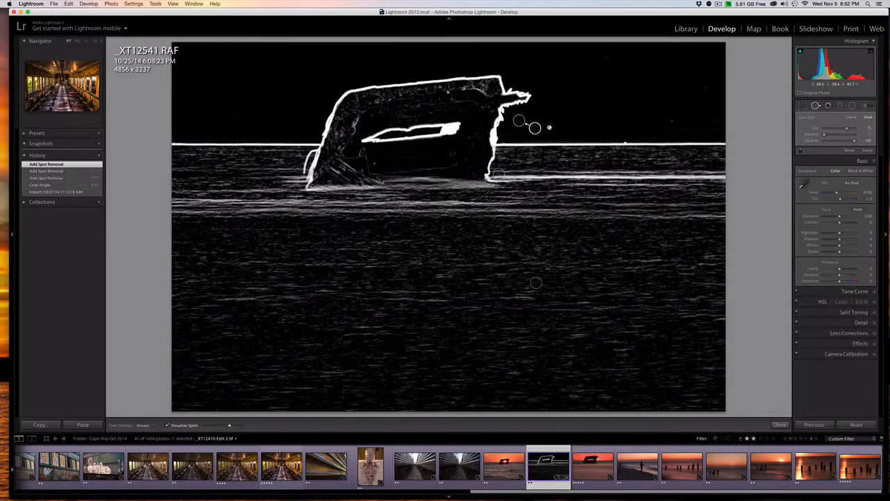
click(625, 143)
click(672, 122)
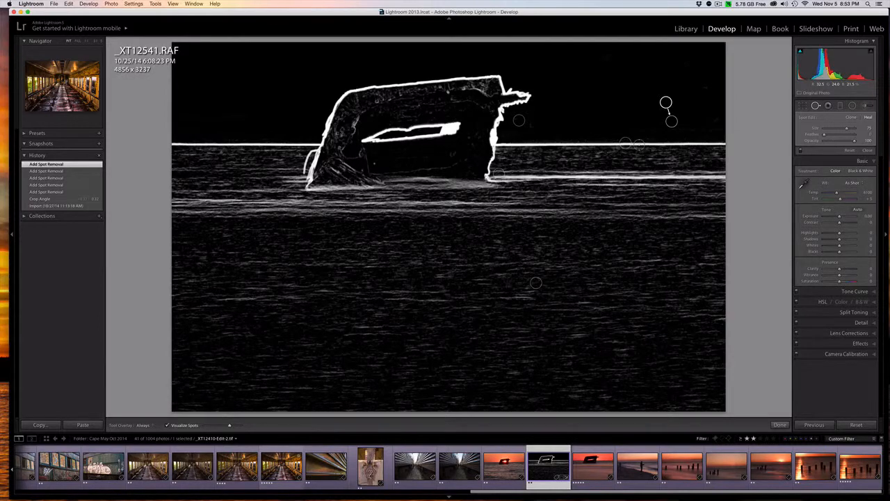
click(168, 426)
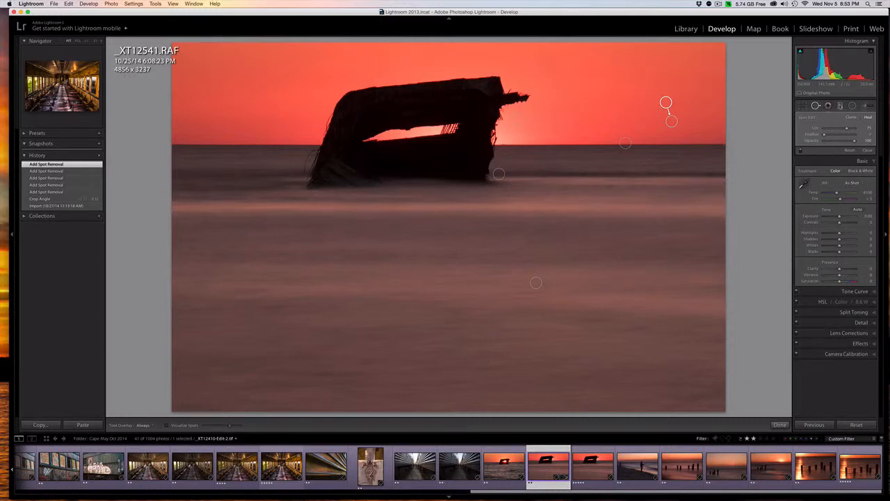
Add a graduated filter with Noise reduction, sweeping it up the water so its top edge meets the horizon
click(841, 105)
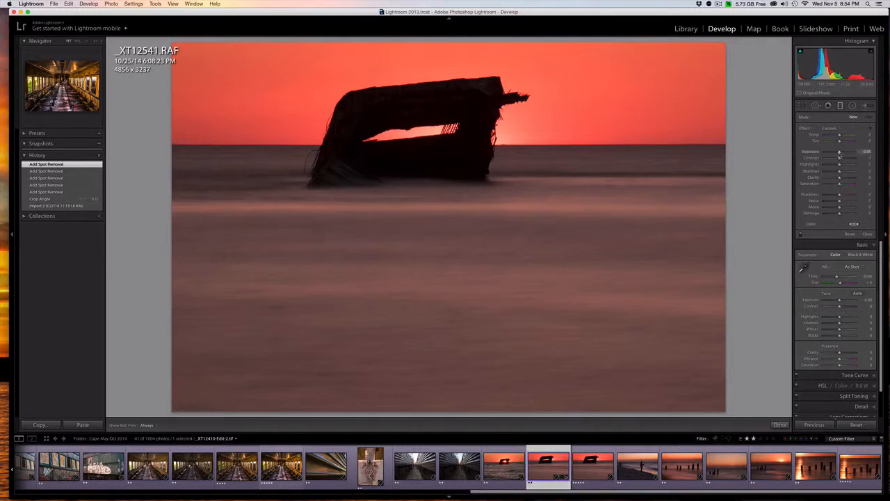
double_click(839, 152)
drag(840, 202, 849, 202)
drag(447, 376, 445, 167)
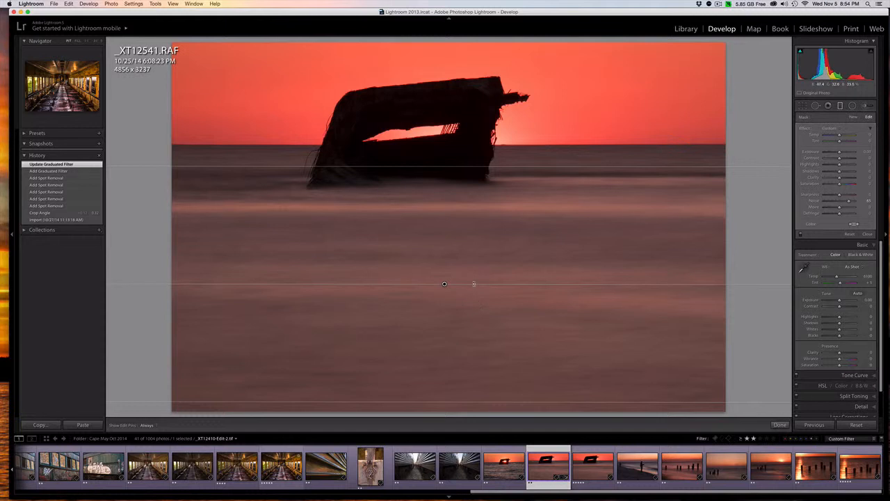
drag(445, 282, 444, 269)
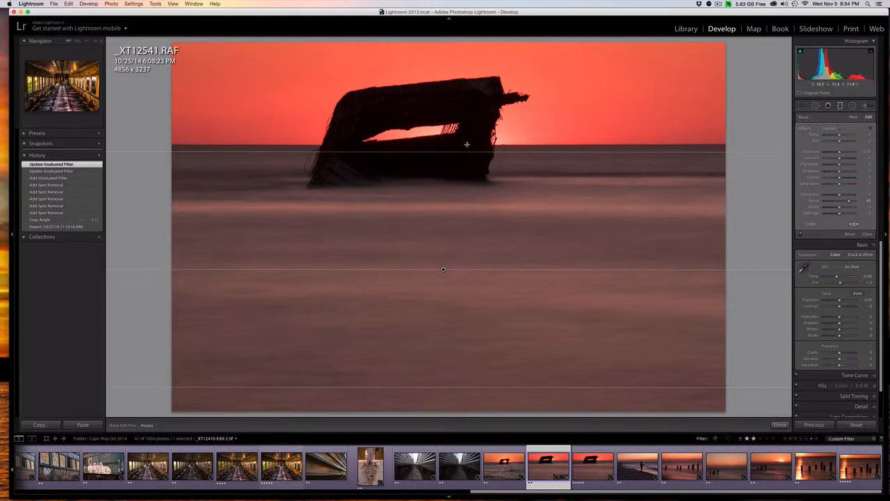
drag(461, 151, 461, 142)
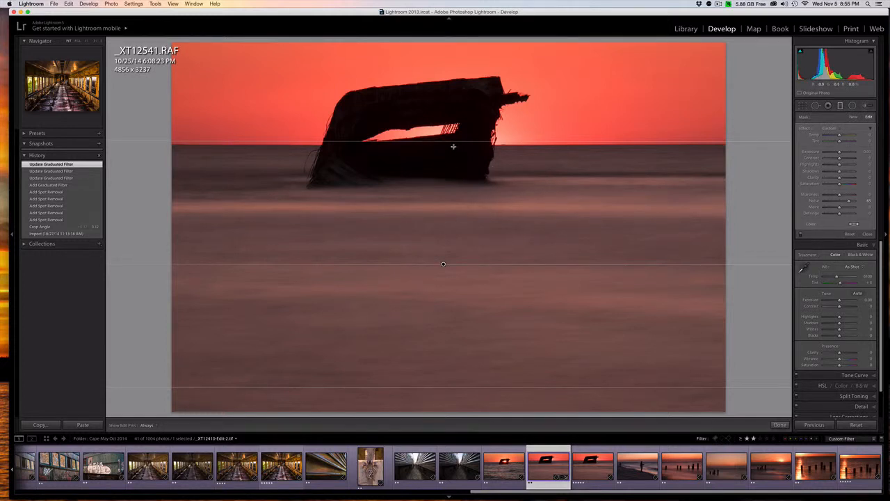
Fine-tune the water filter's Noise reduction and raise its Contrast
mouse_move(849, 201)
mouse_down()
mouse_move(823, 202)
mouse_move(849, 202)
mouse_up()
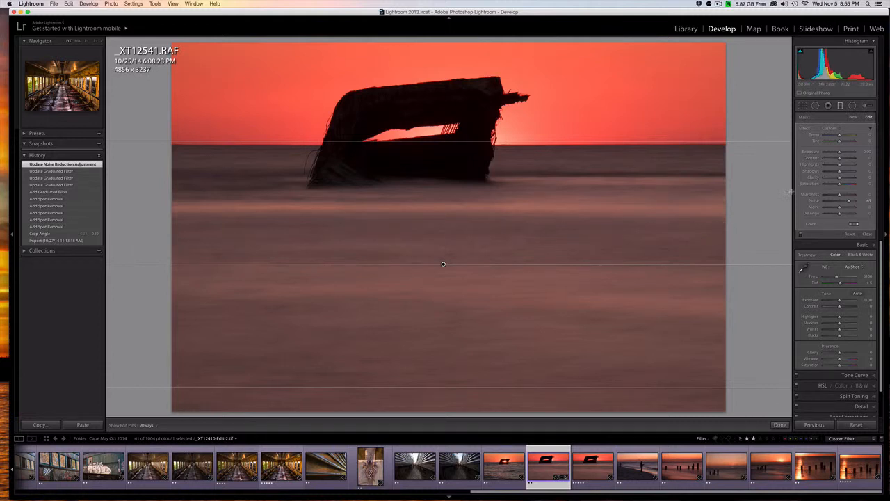
drag(839, 159, 844, 159)
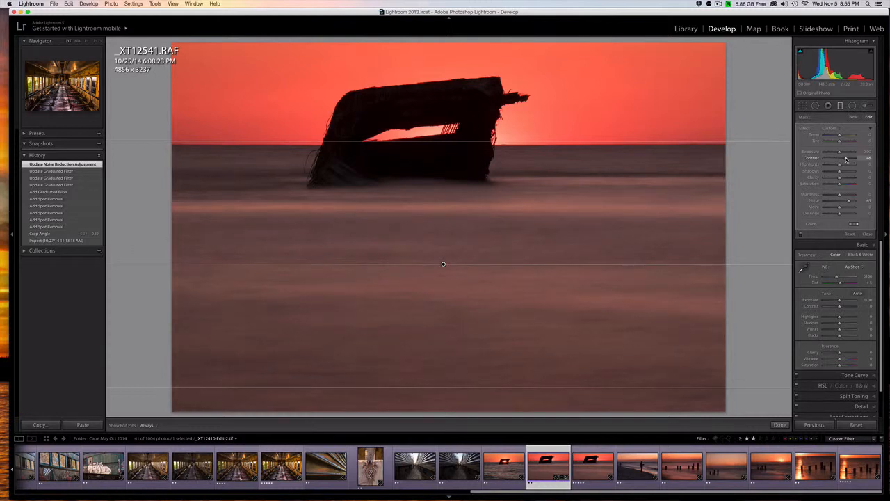
drag(846, 159, 847, 159)
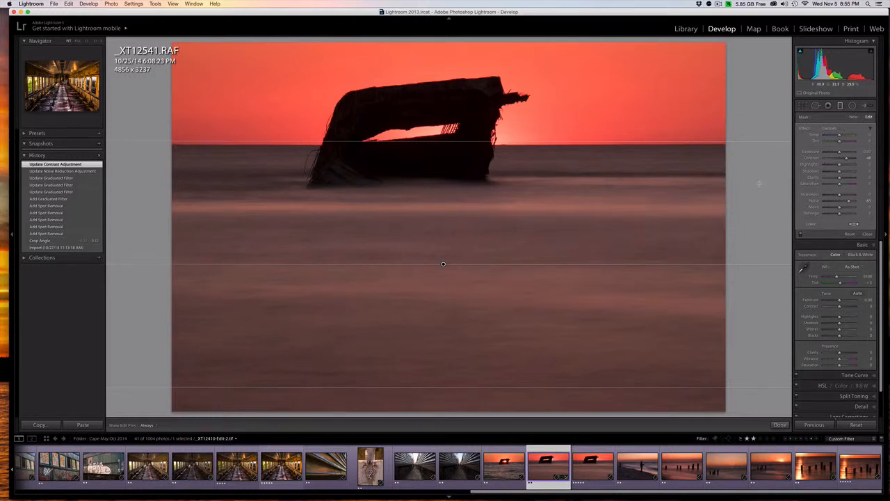
Add a second graduated filter pulled down from the sky over the wreck and set its Sharpness to 25
click(853, 117)
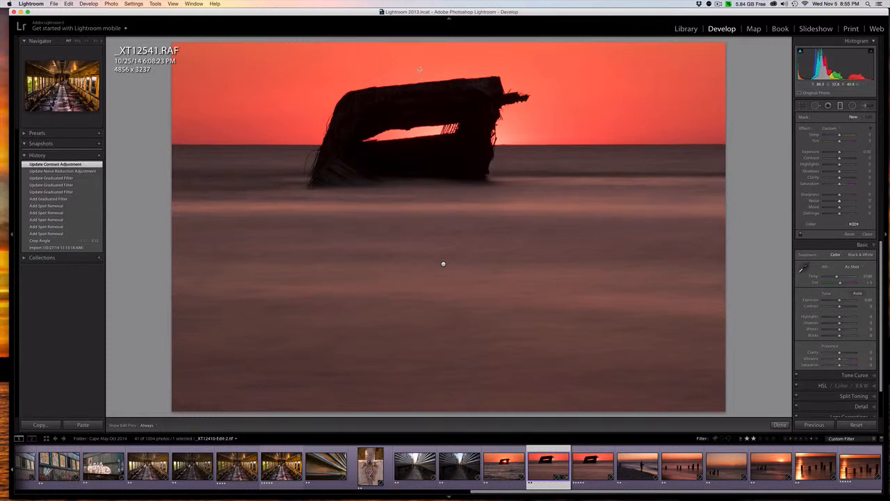
drag(418, 70, 420, 170)
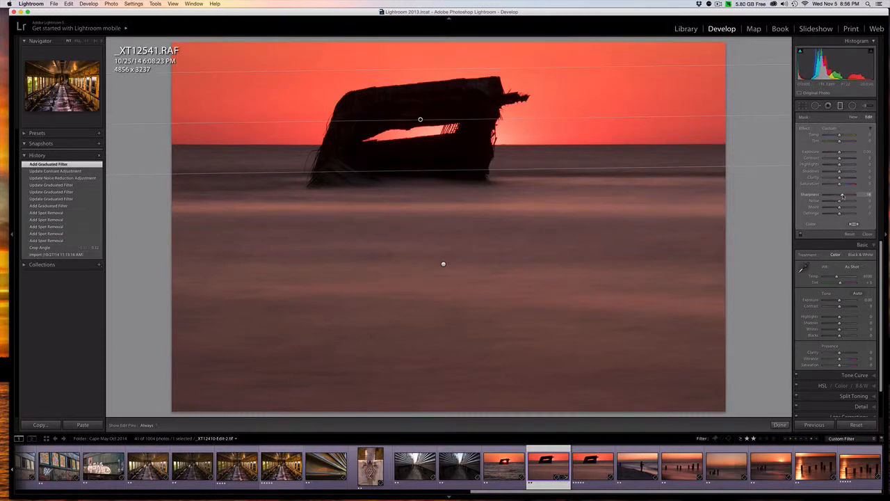
drag(844, 196, 814, 199)
drag(821, 198, 846, 195)
drag(844, 195, 843, 195)
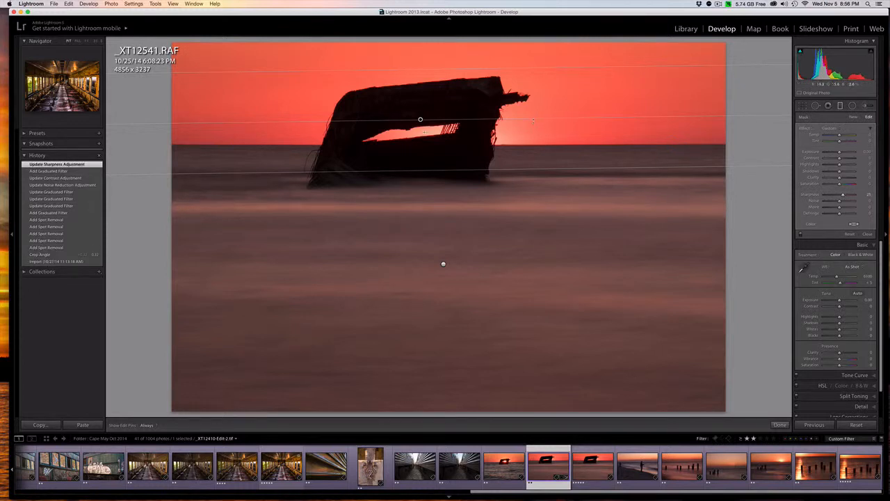
Reposition the second filter's center and edges around the wreck's opening and try an Exposure adjustment on it
drag(421, 119, 421, 123)
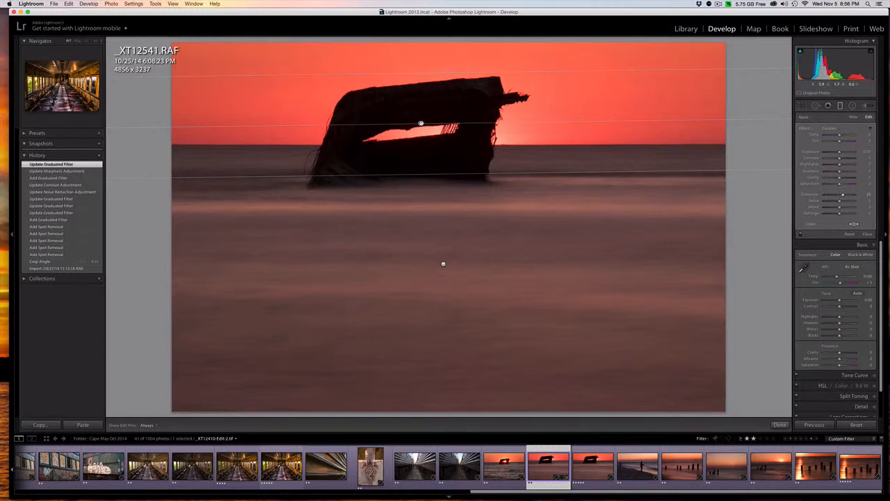
drag(424, 174, 424, 169)
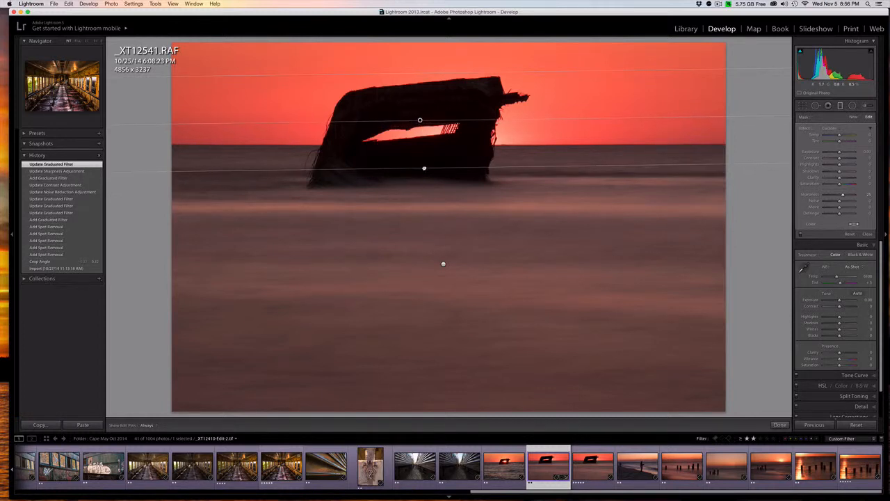
drag(420, 120, 420, 128)
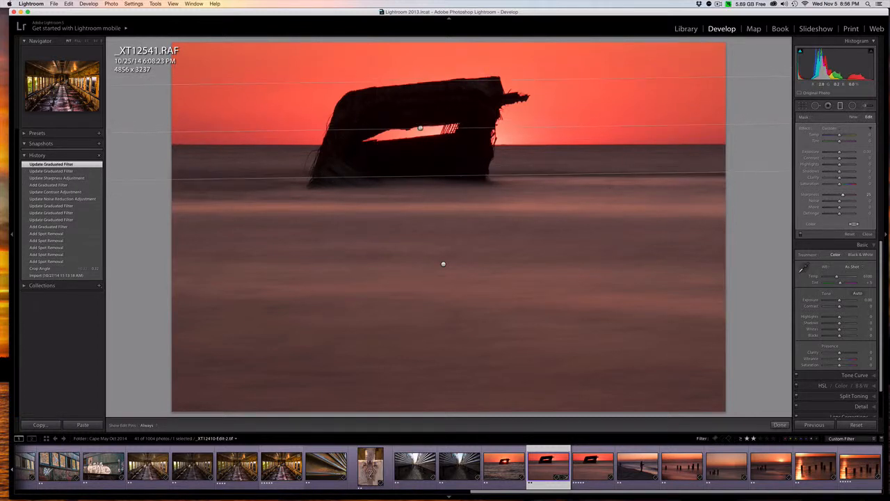
drag(424, 176, 424, 171)
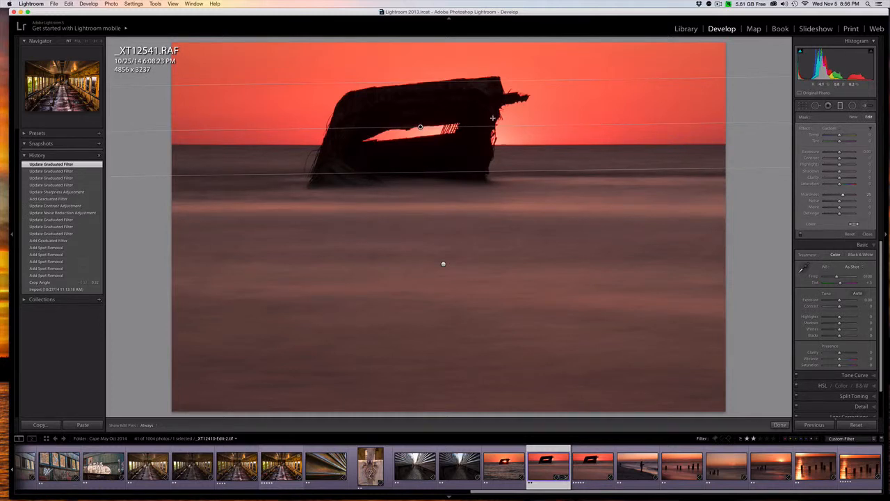
drag(492, 119, 491, 127)
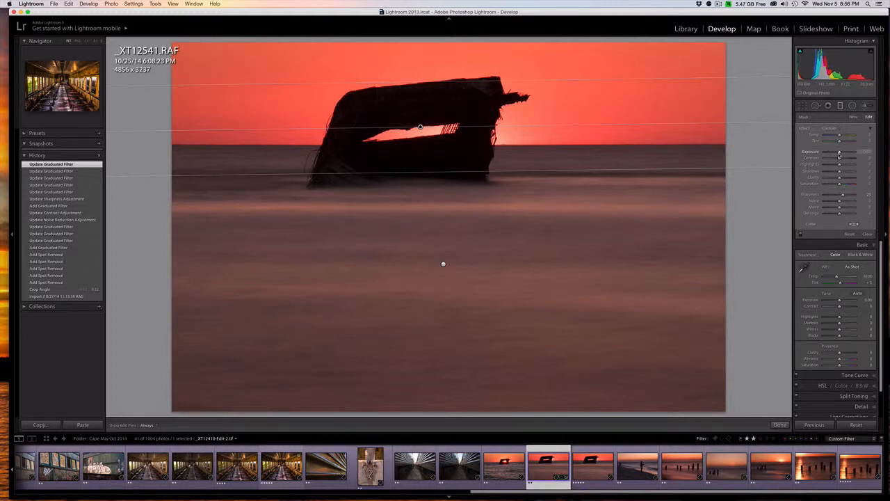
drag(839, 153, 838, 155)
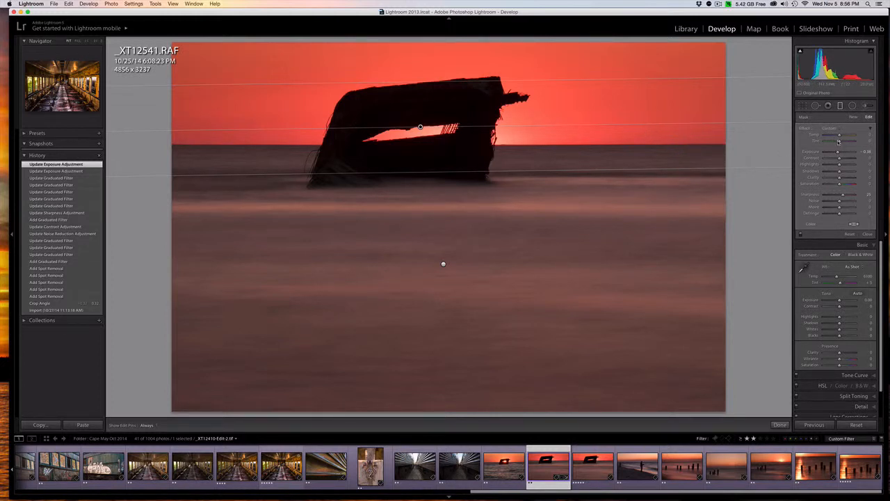
drag(838, 152, 838, 152)
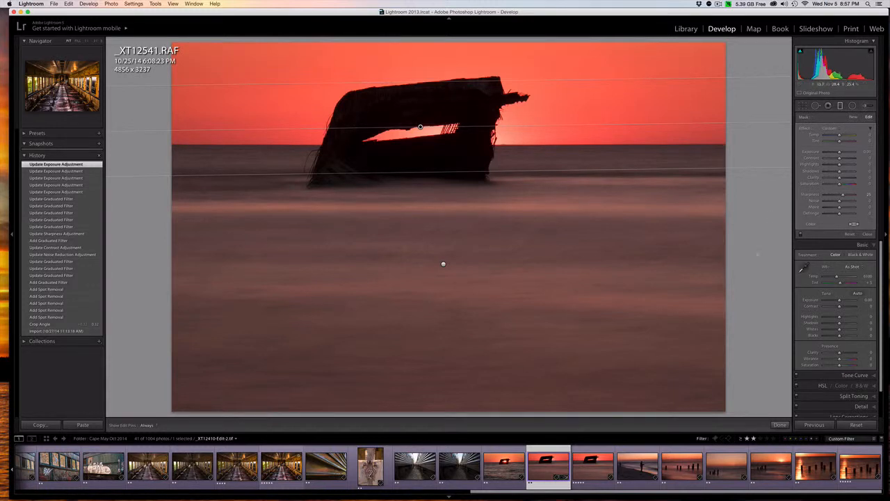
Raise the water filter's Clarity to about 23, close the filter tool and return to the Library
click(443, 264)
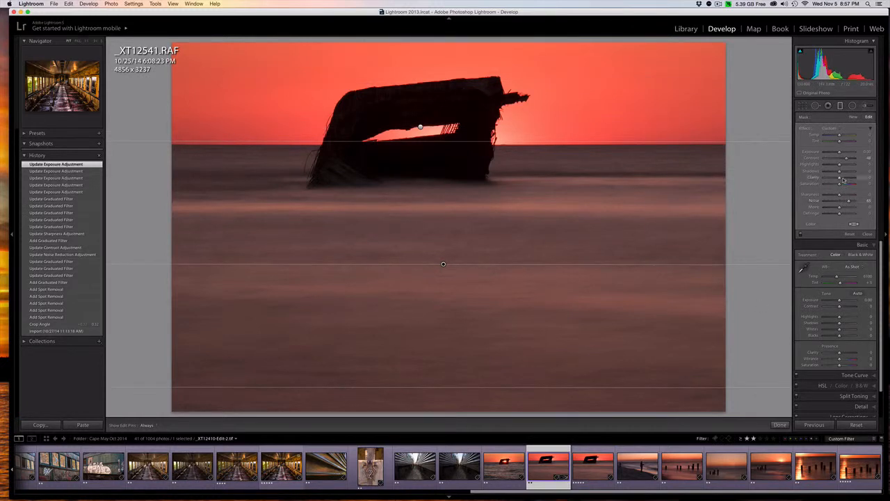
drag(839, 180, 849, 158)
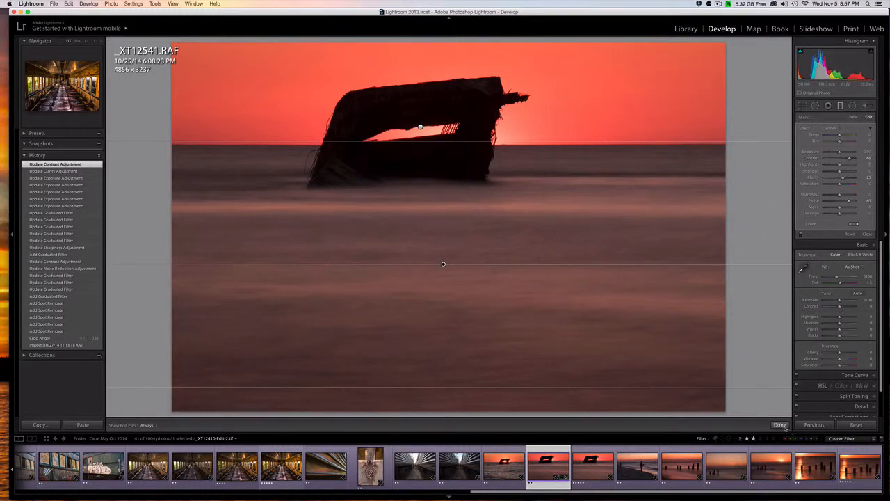
click(781, 425)
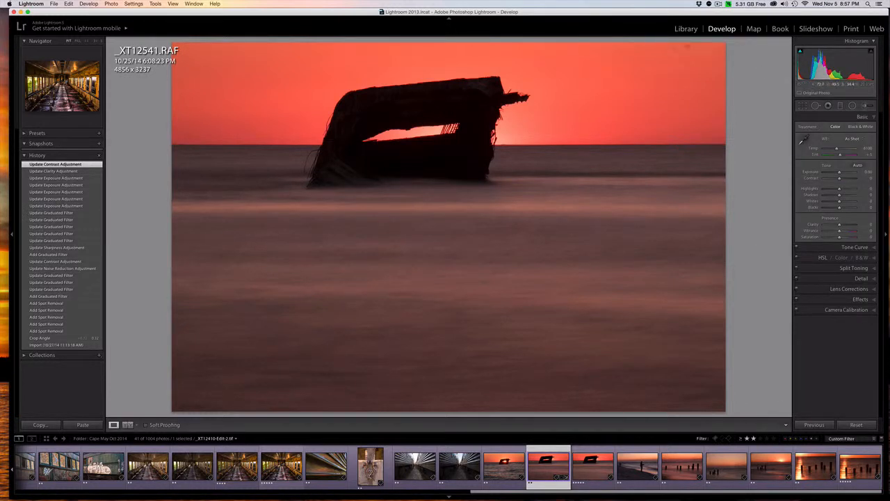
click(685, 29)
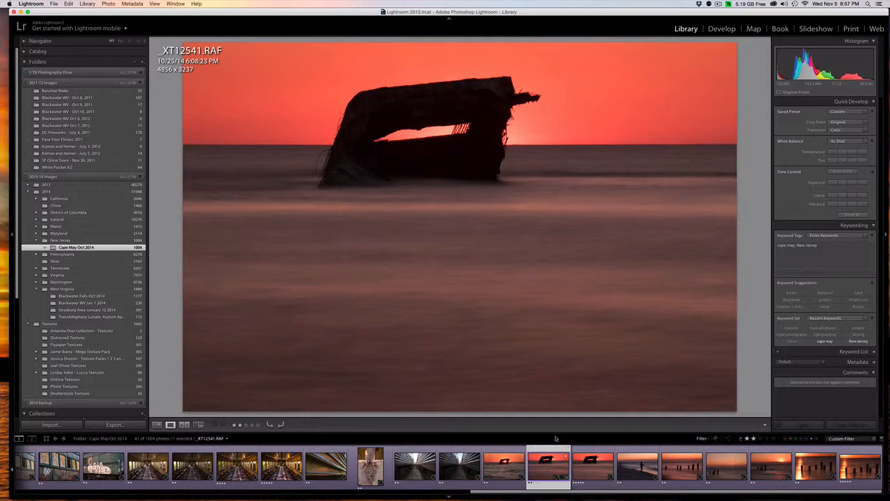